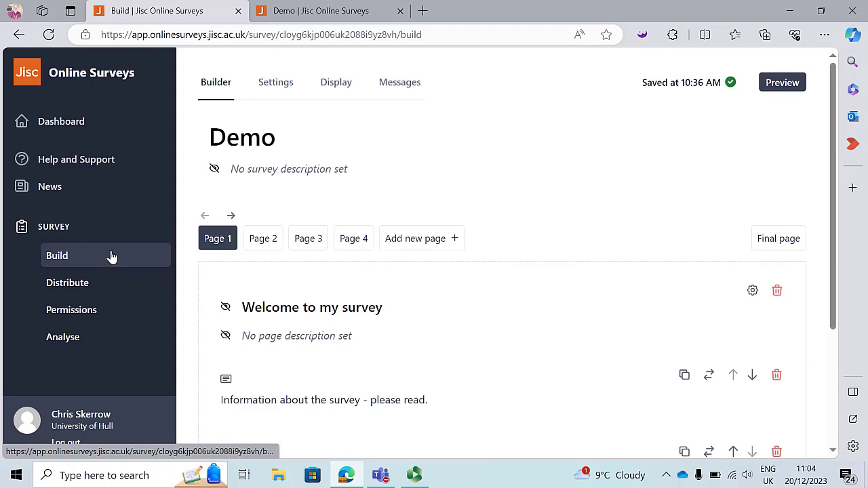
Step: Examine the form for giving a single person permission to the Demo survey, and cancel it without creating a permission
left_click(97, 316)
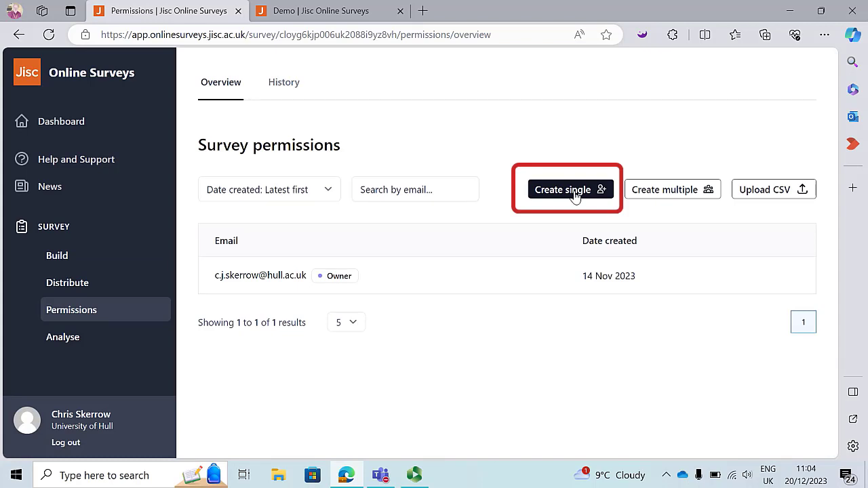
left_click(575, 193)
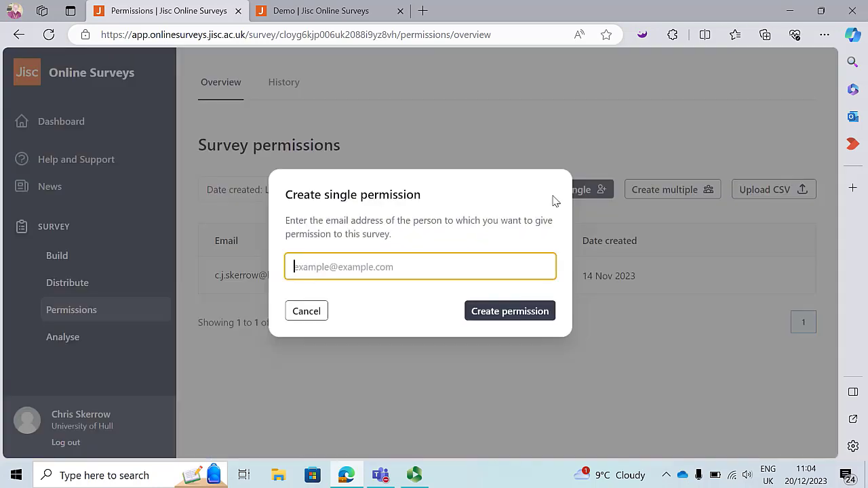
left_click(306, 312)
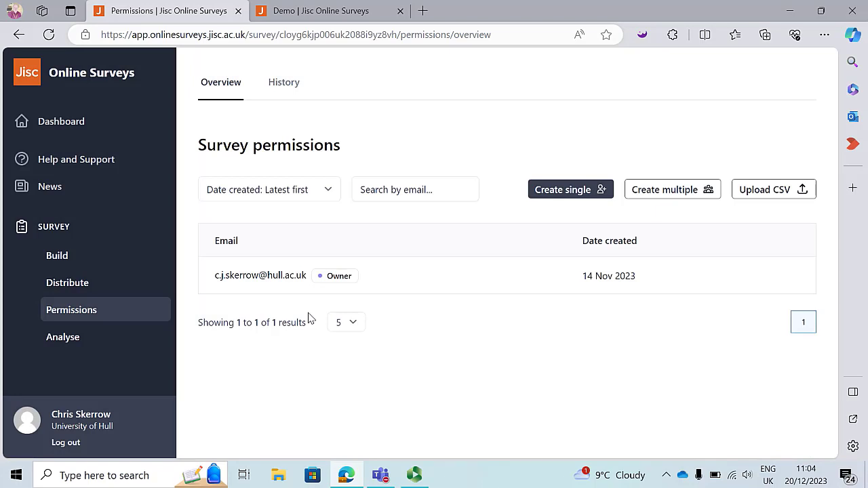
Step: Switch closing on a date off and back on in the Demo survey's distribution settings
left_click(78, 286)
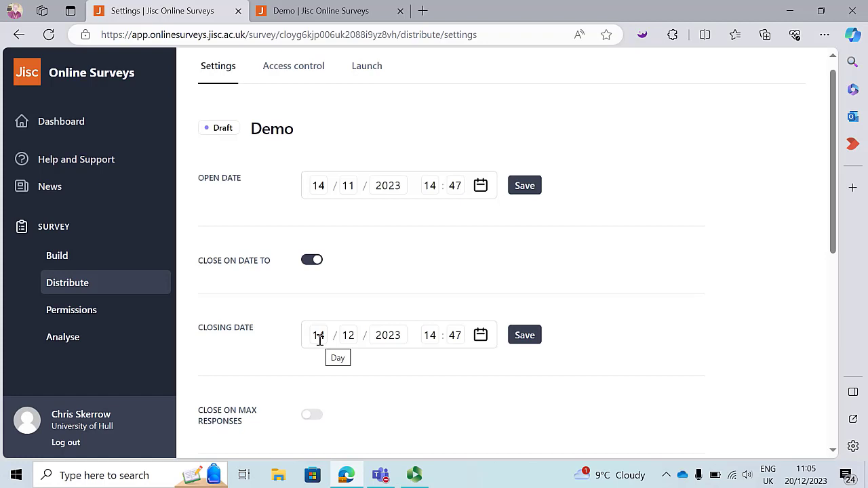
left_click(311, 261)
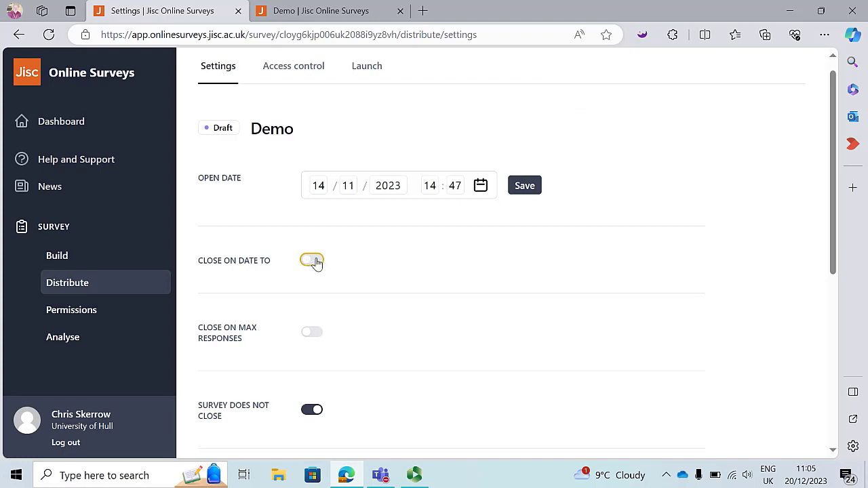
left_click(317, 261)
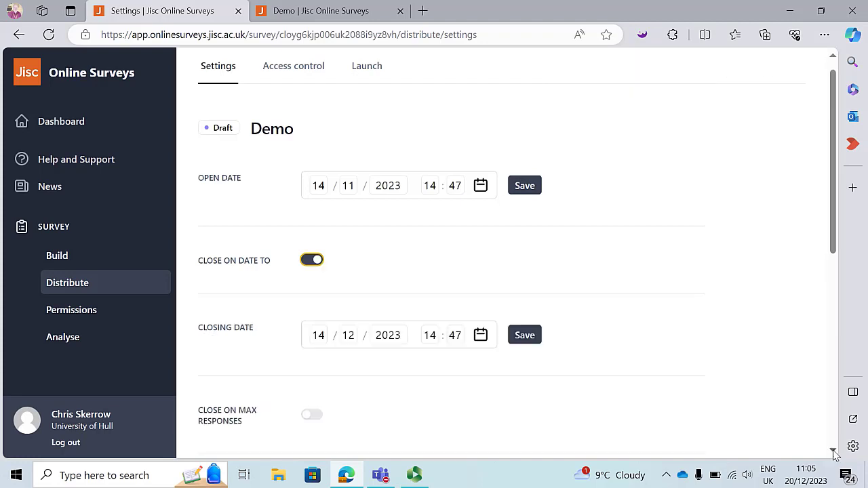
Step: Try the option that closes the survey on max responses, and switch it off again
scroll(834, 454, "down", 3)
scroll(834, 454, "down", 2)
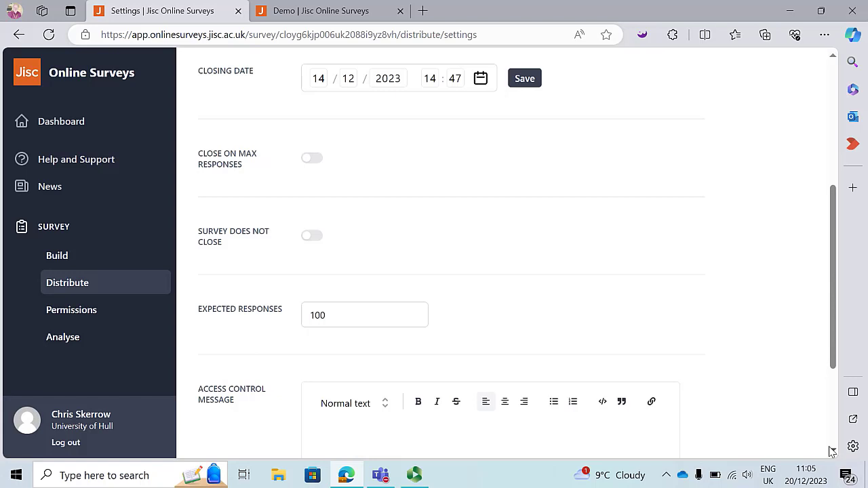
left_click(315, 159)
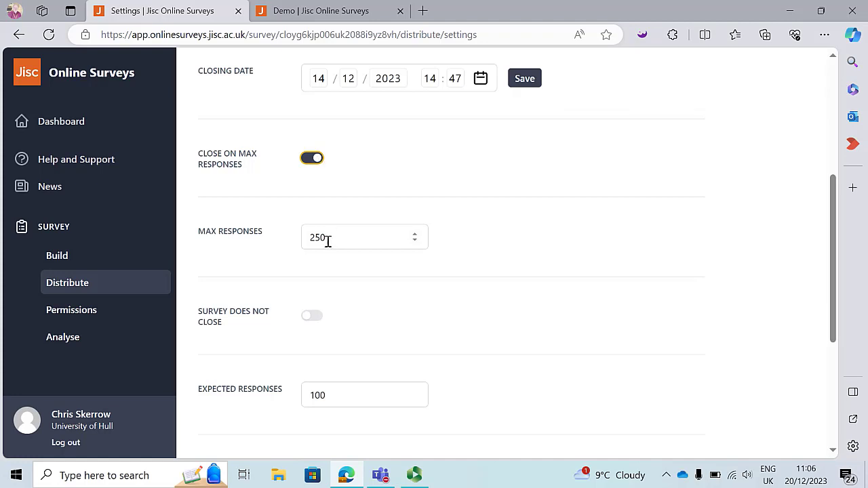
left_click(310, 160)
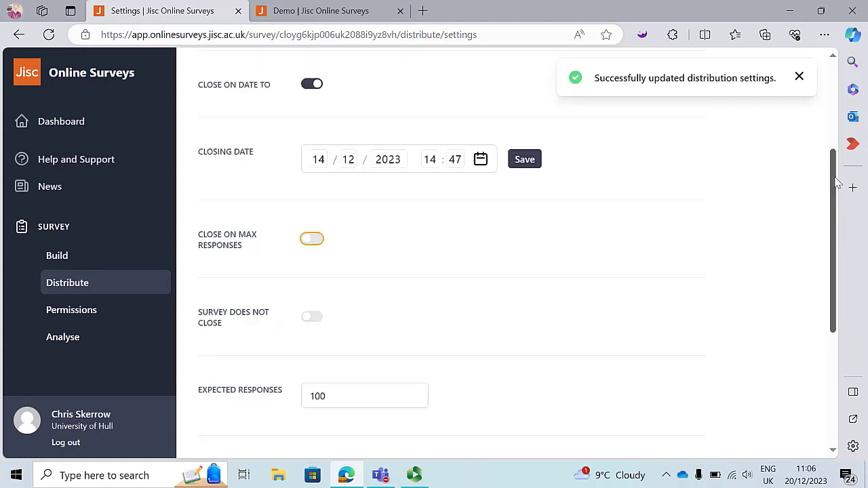
Step: Launch the Demo survey from its distribution pages
scroll(827, 143, "up", 2)
scroll(827, 142, "up", 1)
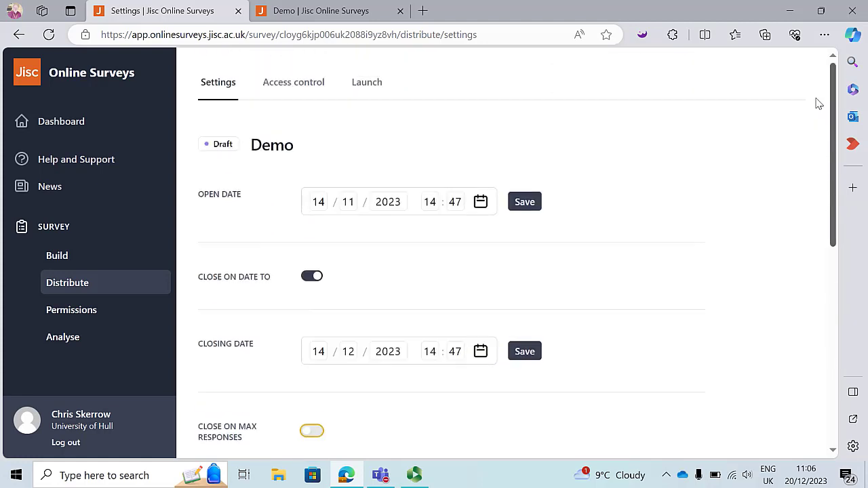
scroll(817, 115, "down", 2)
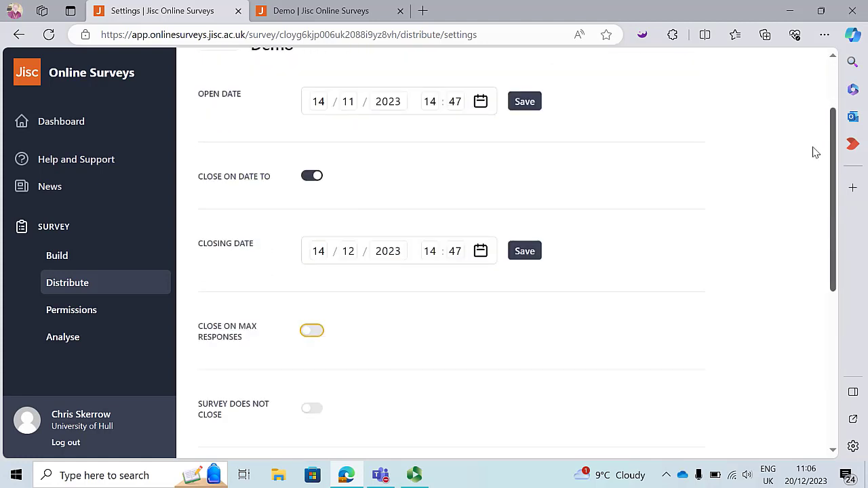
scroll(815, 151, "up", 2)
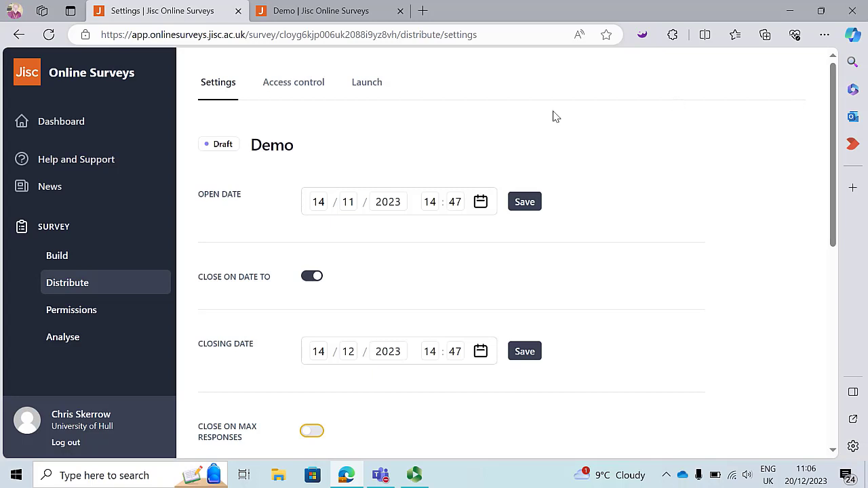
left_click(371, 89)
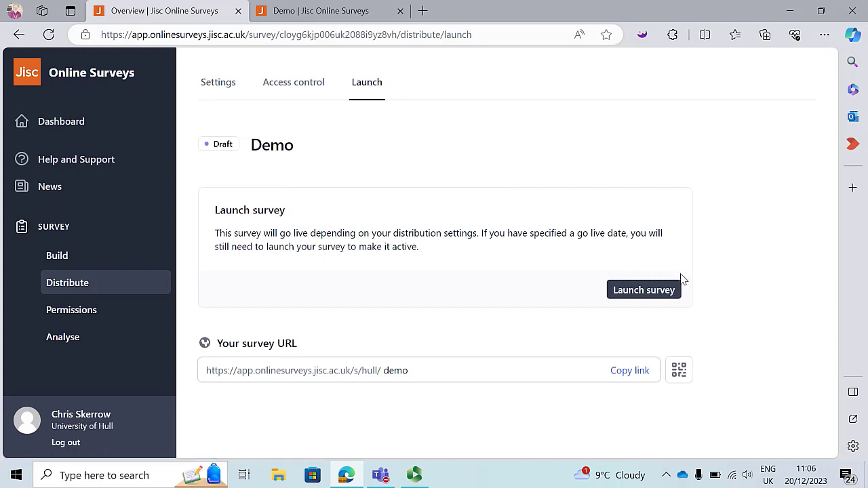
left_click(636, 295)
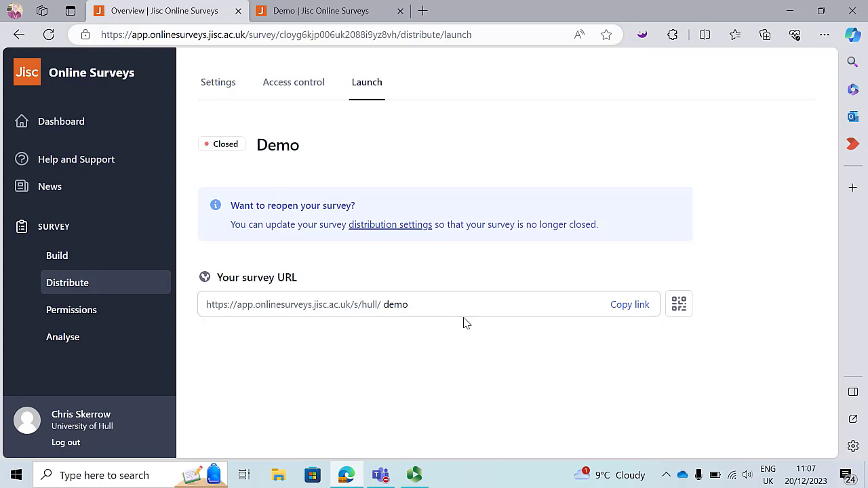
Step: Try Email list access control for the survey, examining its respondent list options, and restore Public access
left_click(291, 89)
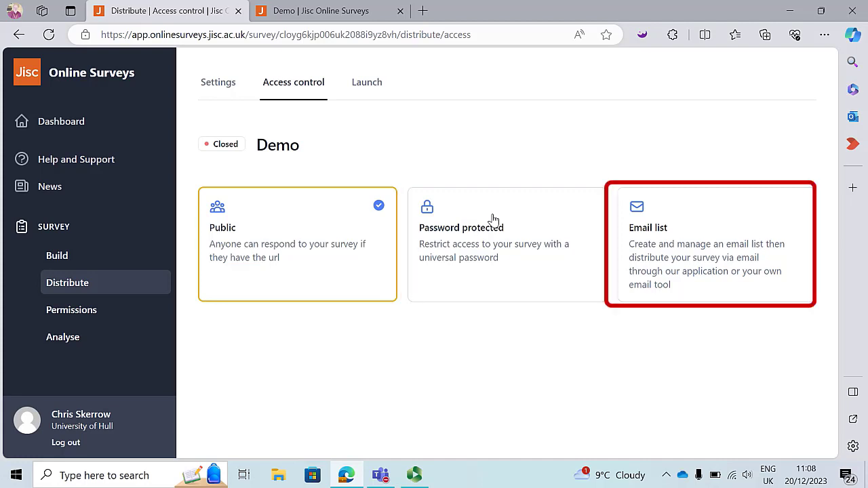
left_click(686, 224)
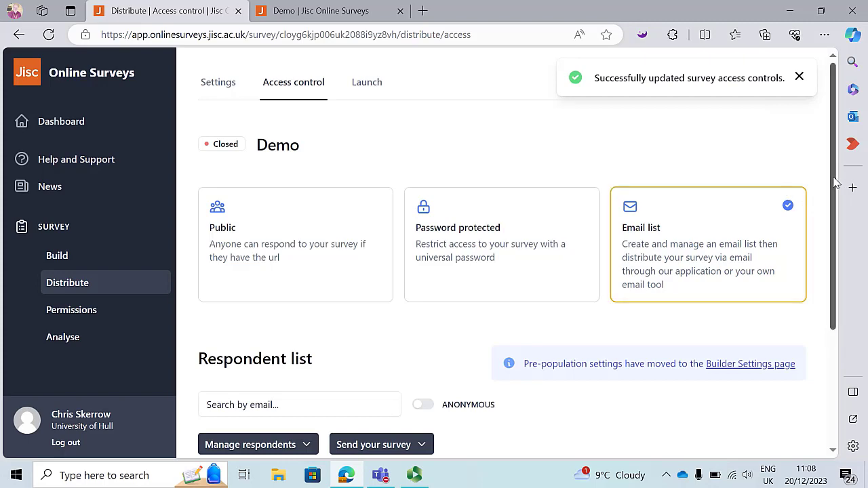
left_click_drag(834, 186, 836, 278)
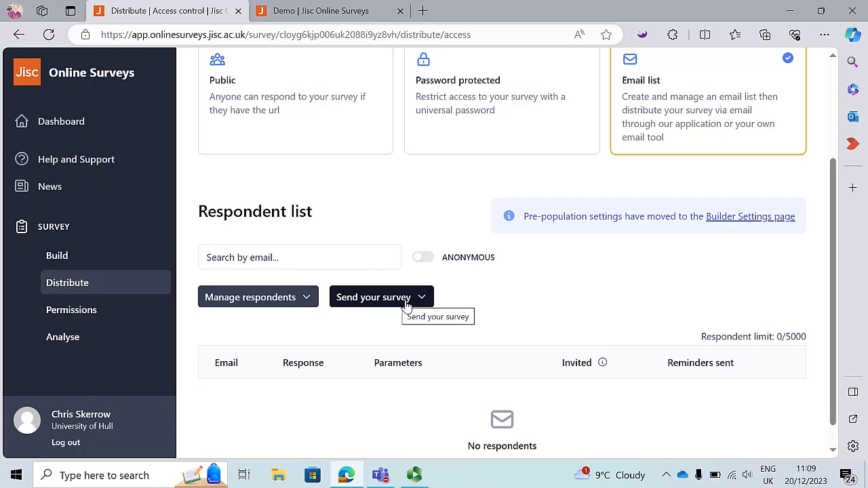
left_click_drag(838, 290, 840, 187)
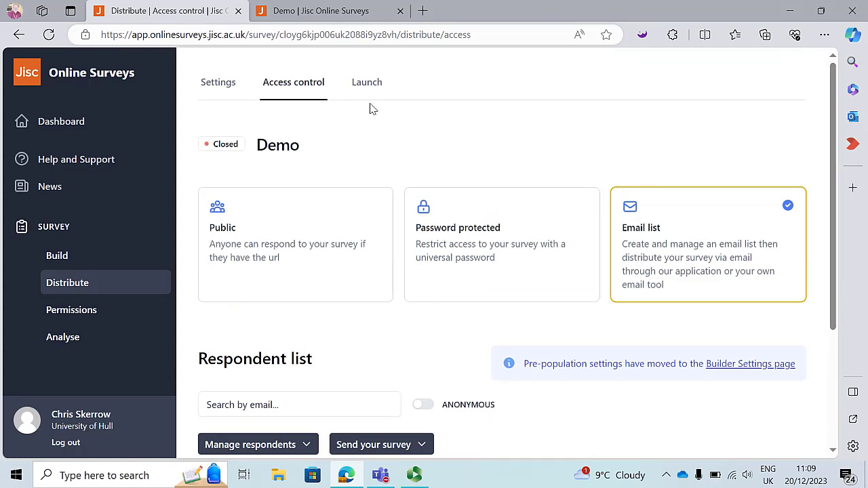
left_click(280, 248)
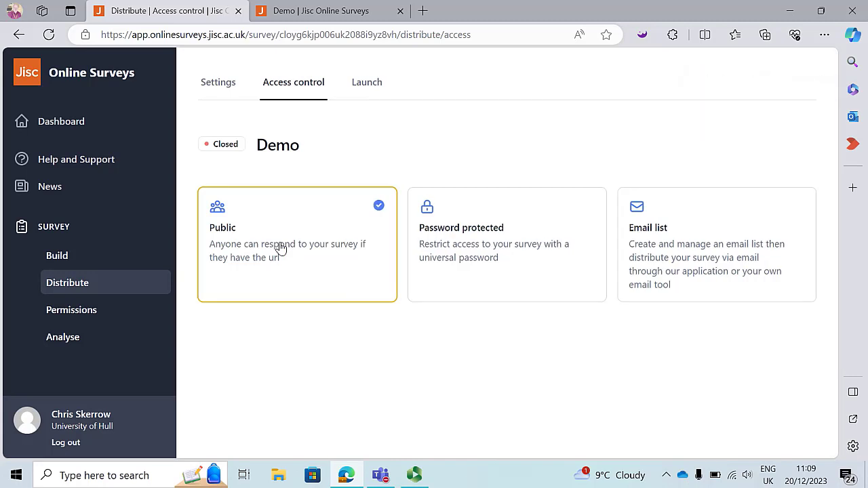
Step: Open the analysis of the closed Demo survey that has one response, starting from the dashboard
left_click(61, 123)
left_click_drag(833, 229, 833, 354)
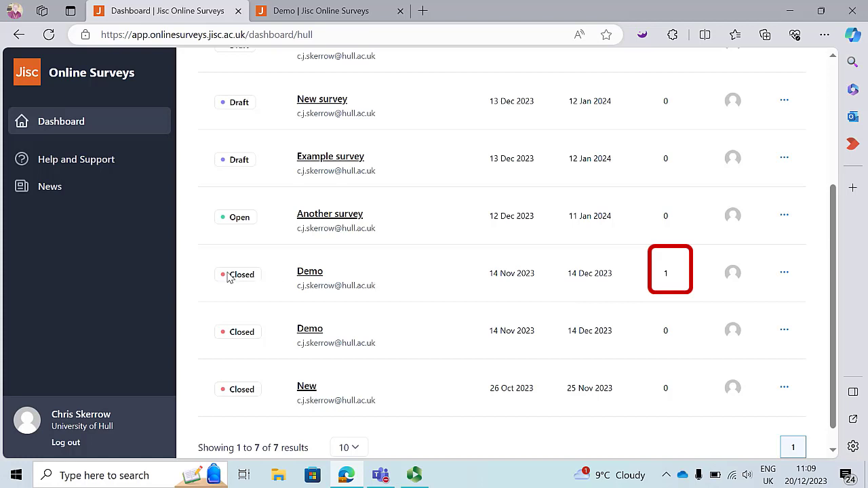
left_click(312, 275)
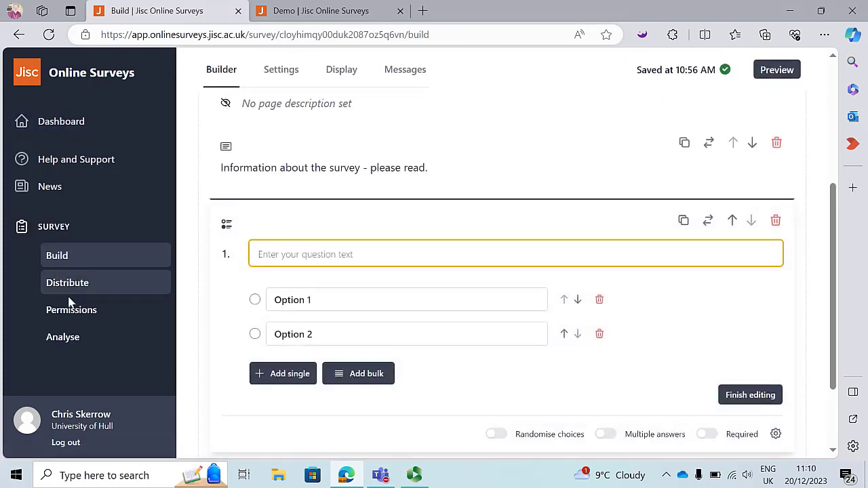
left_click(66, 344)
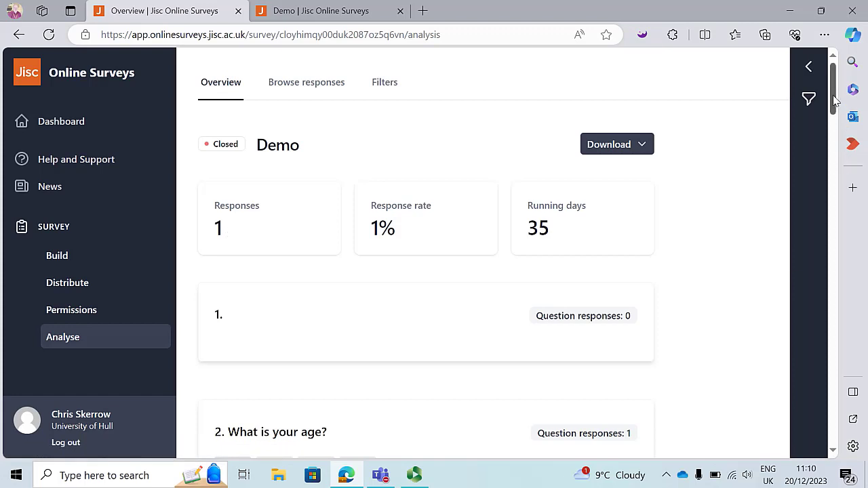
Step: View question 7's results as pie chart, table, column chart and bar chart, and open the Appointments chart's image options
left_click_drag(833, 100, 823, 329)
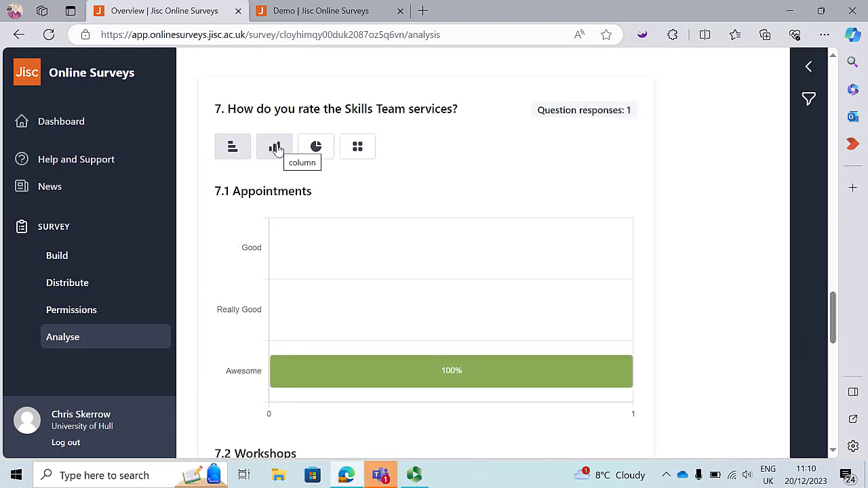
left_click(315, 149)
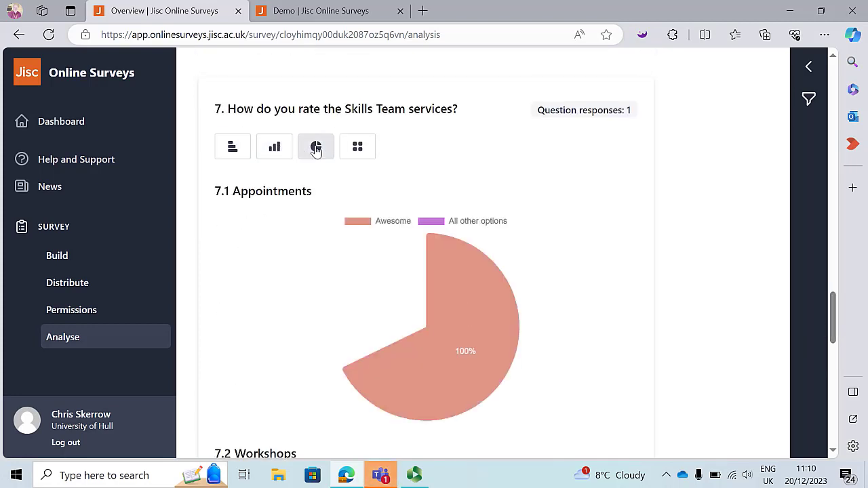
left_click(353, 148)
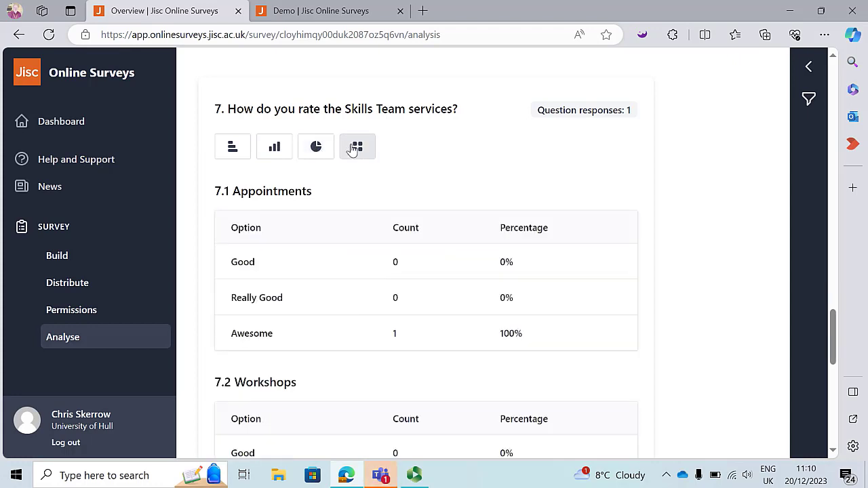
left_click(275, 147)
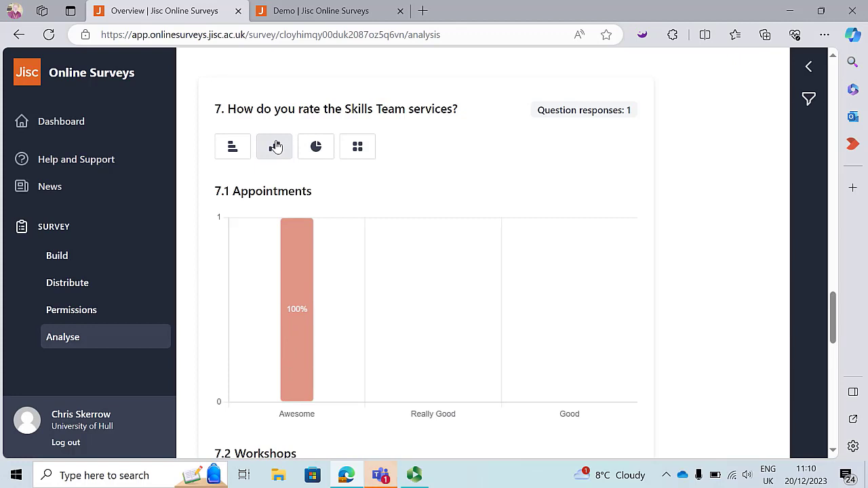
left_click(238, 149)
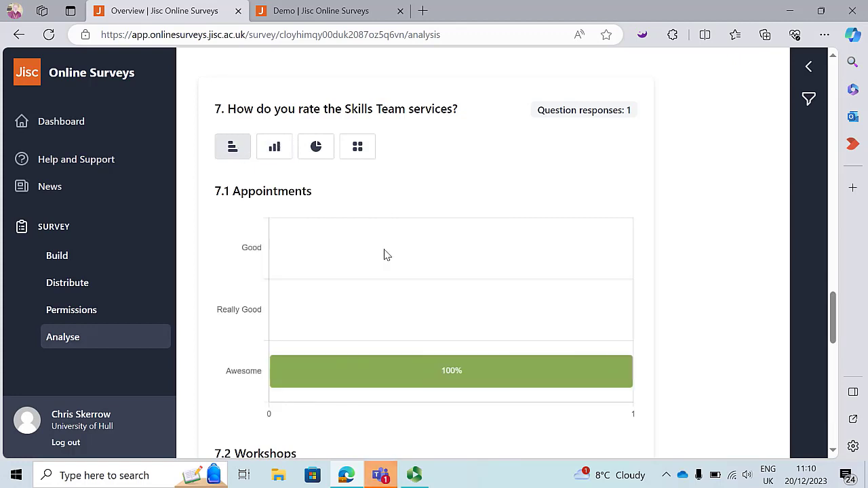
right_click(452, 262)
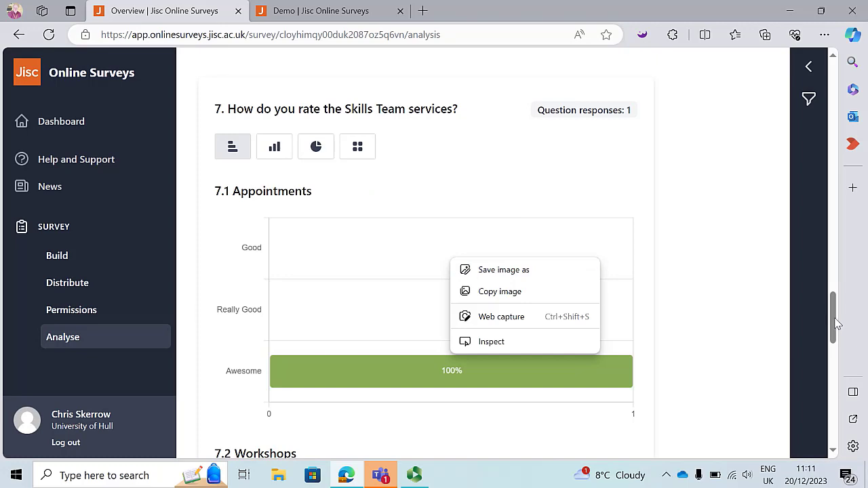
Step: Show the download formats available for the survey results, and open the individual responses for browsing
left_click_drag(837, 323, 831, 89)
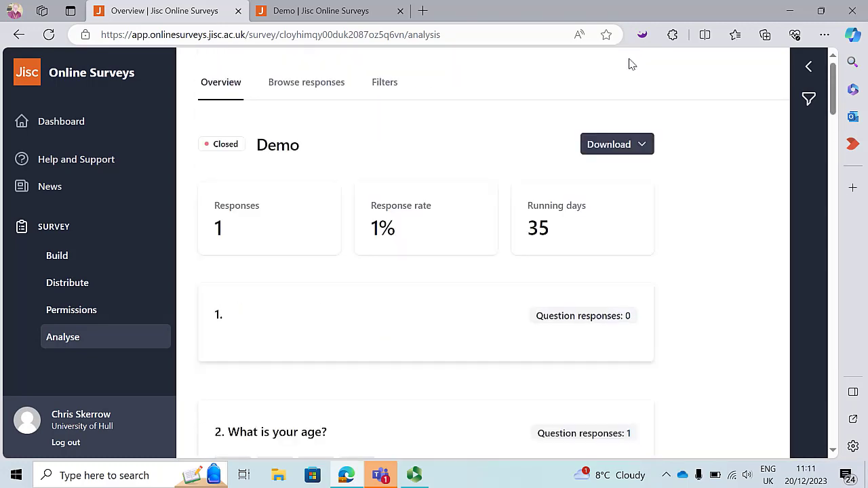
left_click(643, 145)
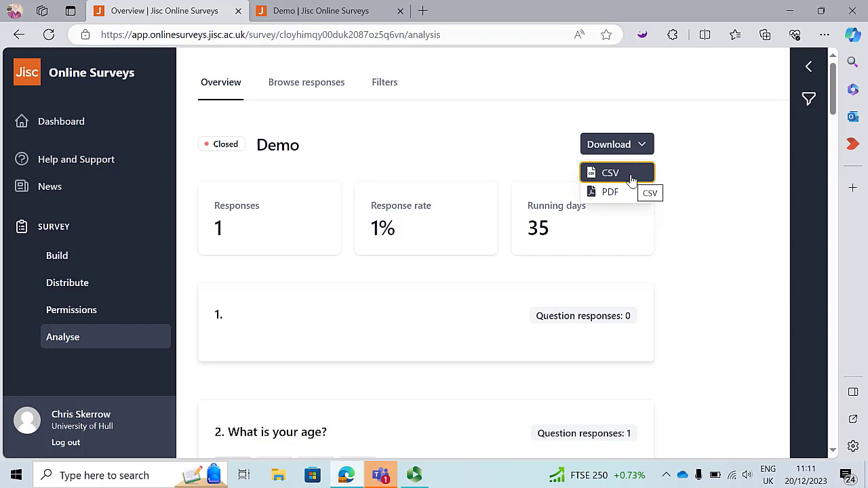
left_click(290, 91)
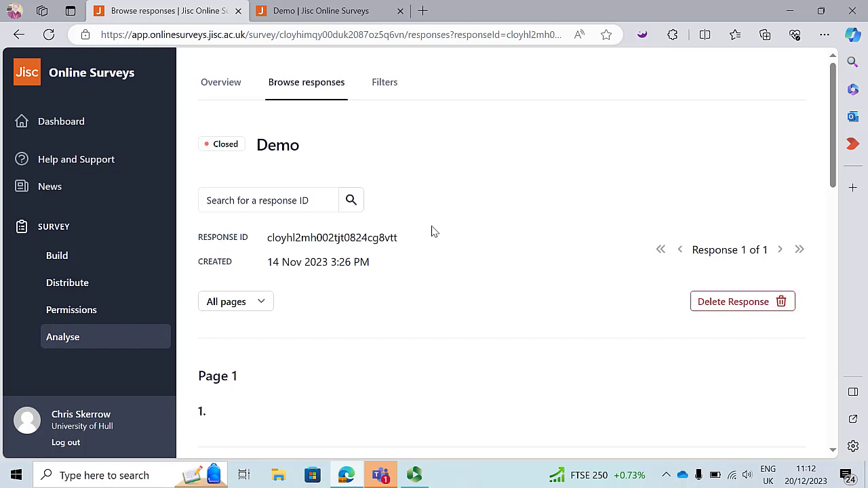
Step: Create a new response filter with the condition "What is your age?" is equal to "25 and over"
left_click(385, 89)
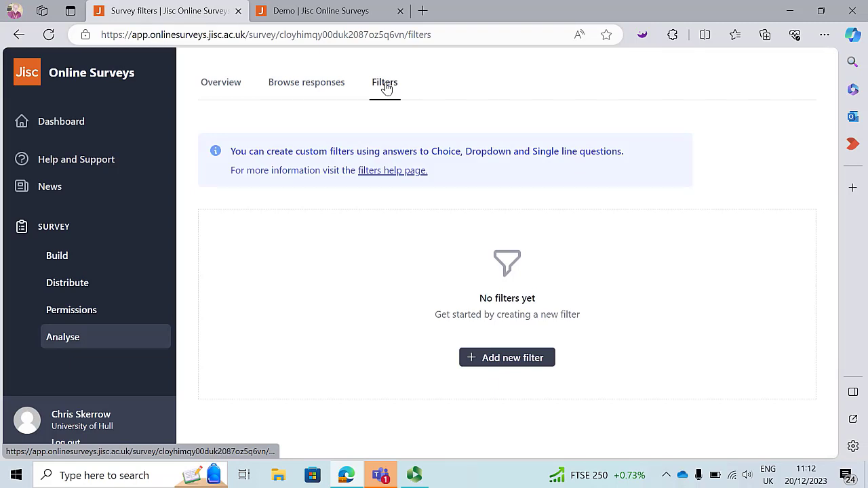
left_click(486, 359)
left_click(387, 319)
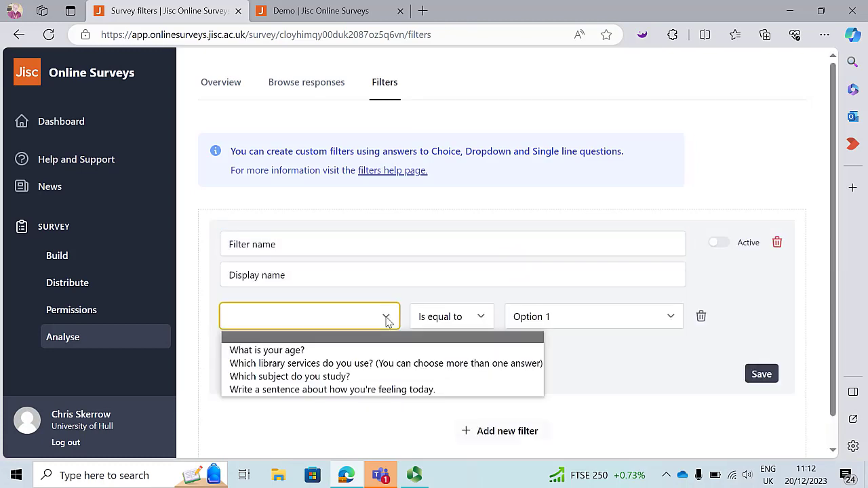
left_click(316, 351)
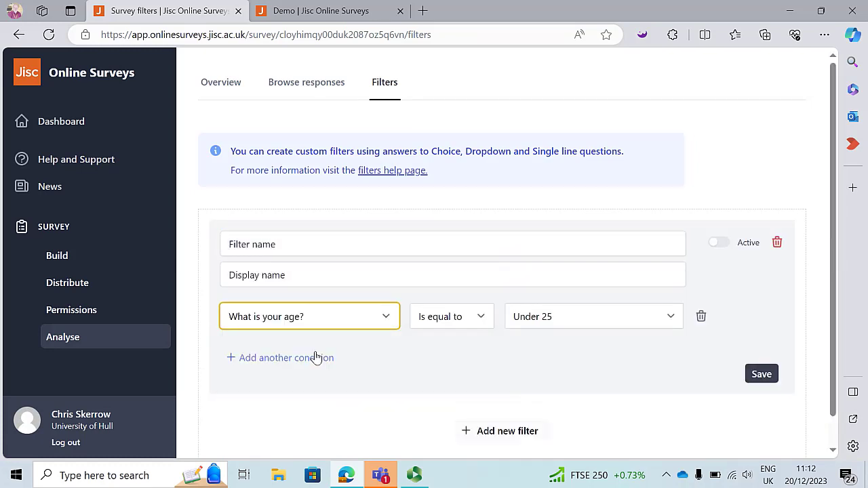
left_click(671, 318)
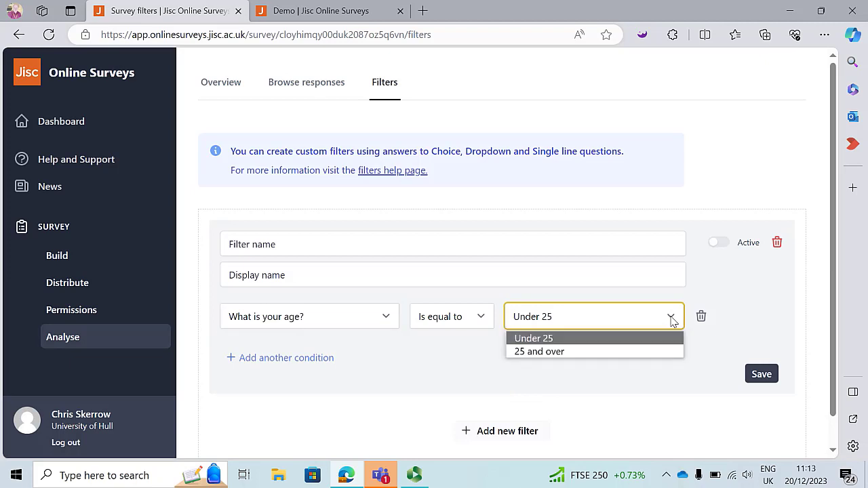
left_click(596, 351)
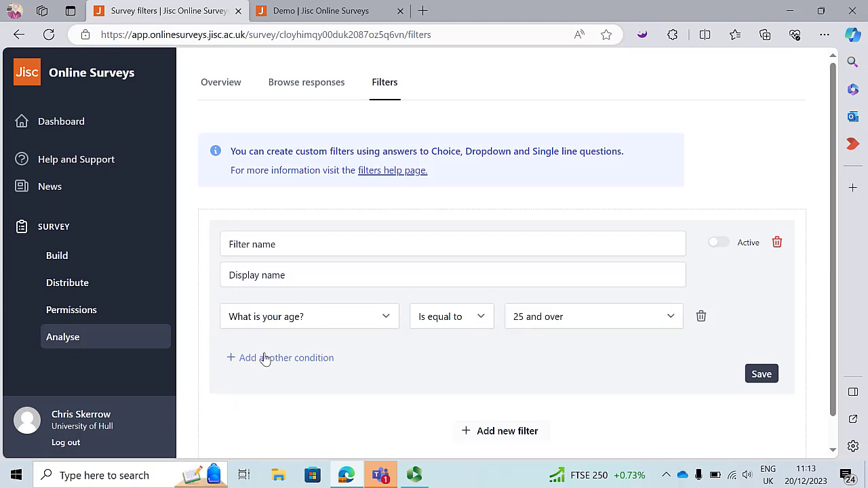
Step: Add a second condition to the filter, based on the question "Which library services do you use?"
left_click(261, 358)
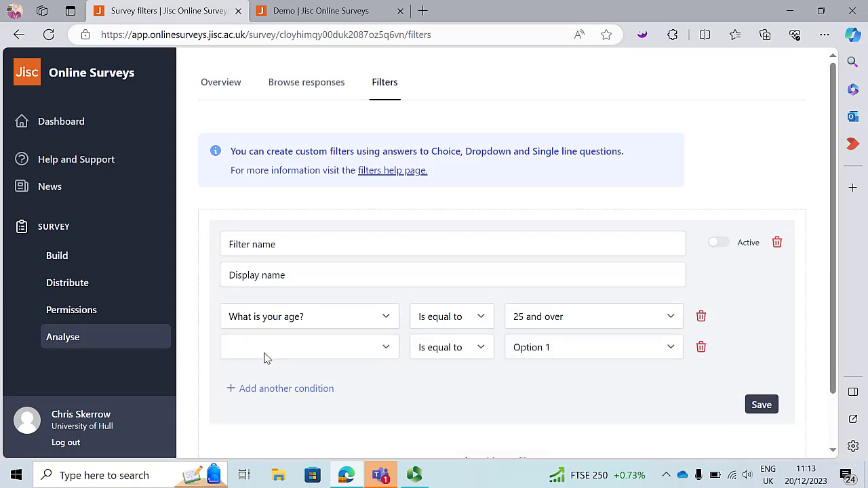
left_click(386, 348)
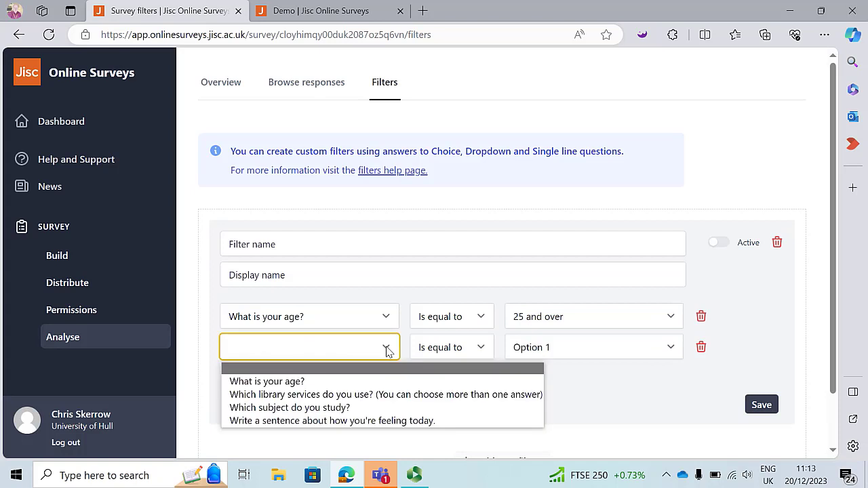
left_click(327, 394)
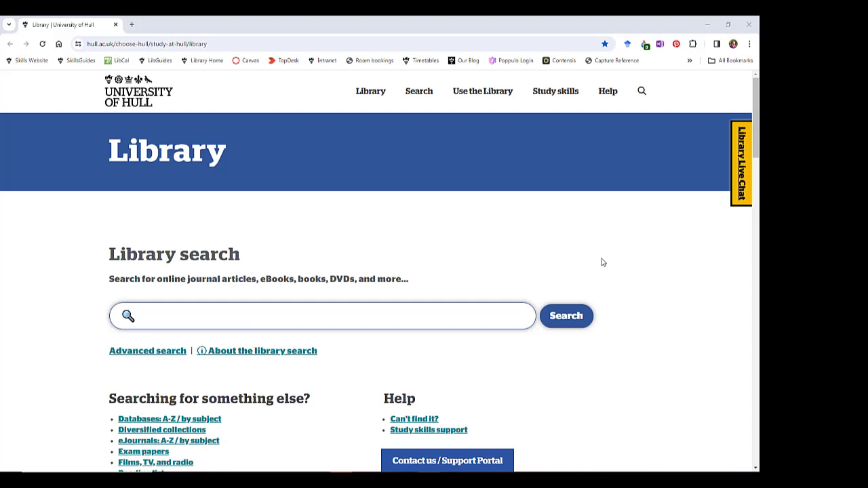
Step: On the University of Hull Library website, open the study skills page and look over the Skills Team's support services
left_click(548, 102)
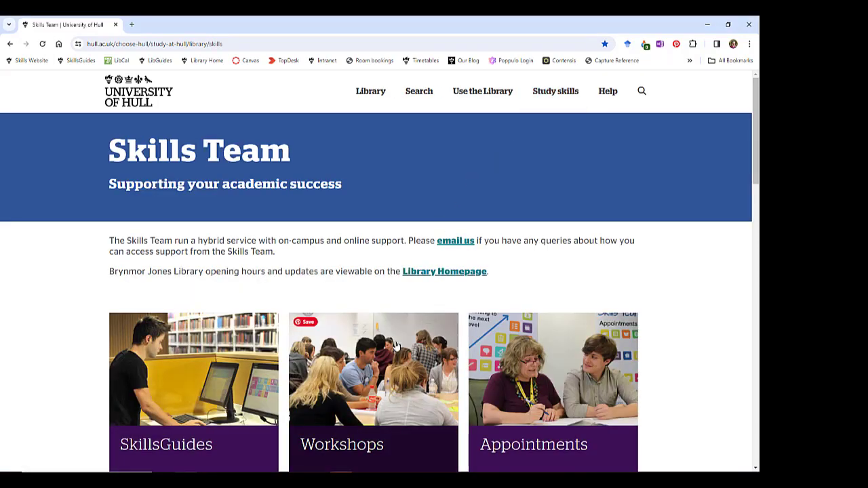
scroll(373, 379, "down", 2)
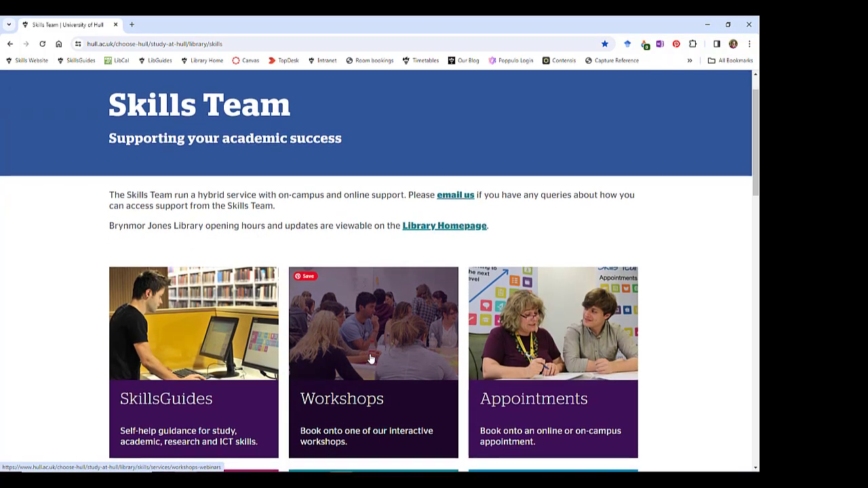